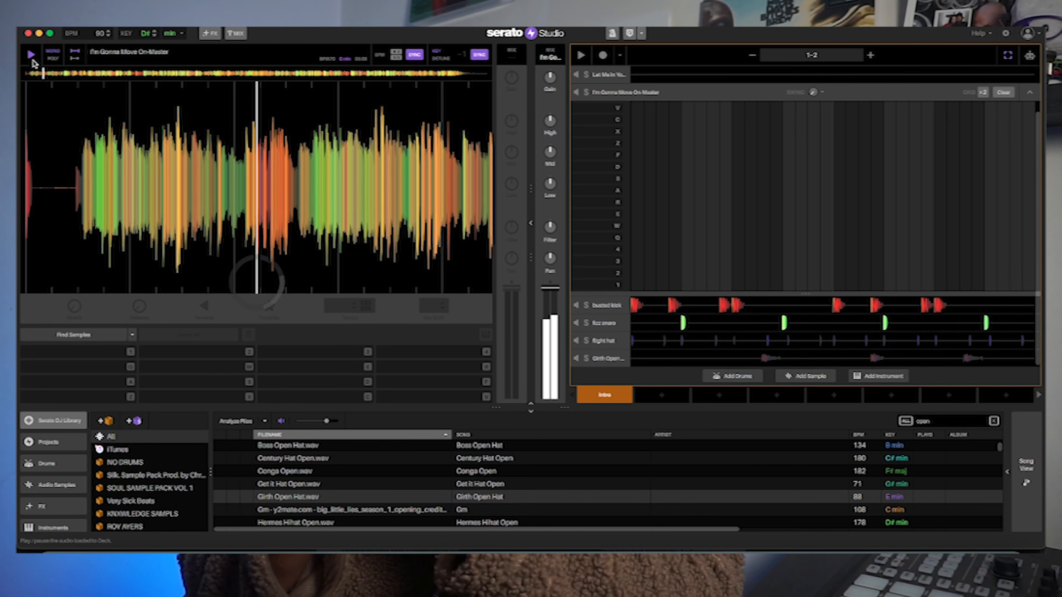
# Stop the loaded track, fill its cue pads automatically with Find Samples, and audition pads 4, A and S.
pyautogui.click(32, 60)
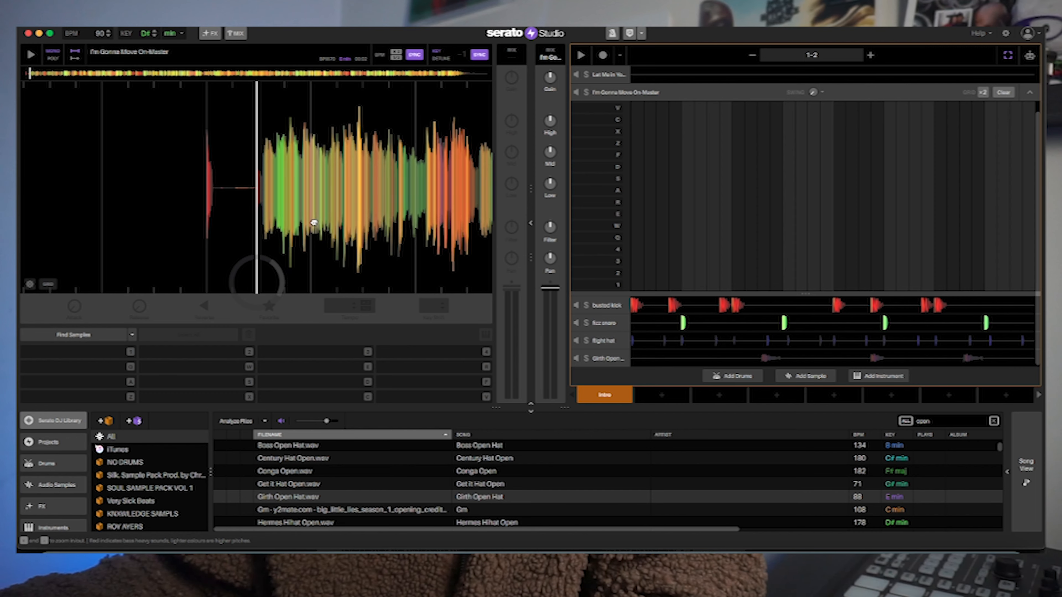
pyautogui.click(75, 336)
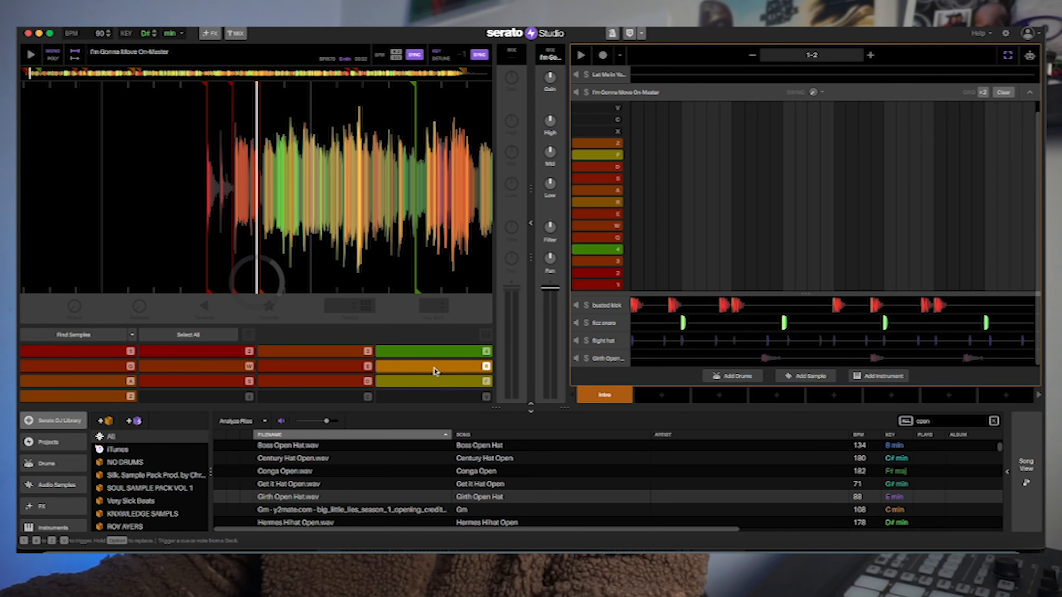
pyautogui.press('4')
pyautogui.press('a')
pyautogui.press('s')
pyautogui.press('a')
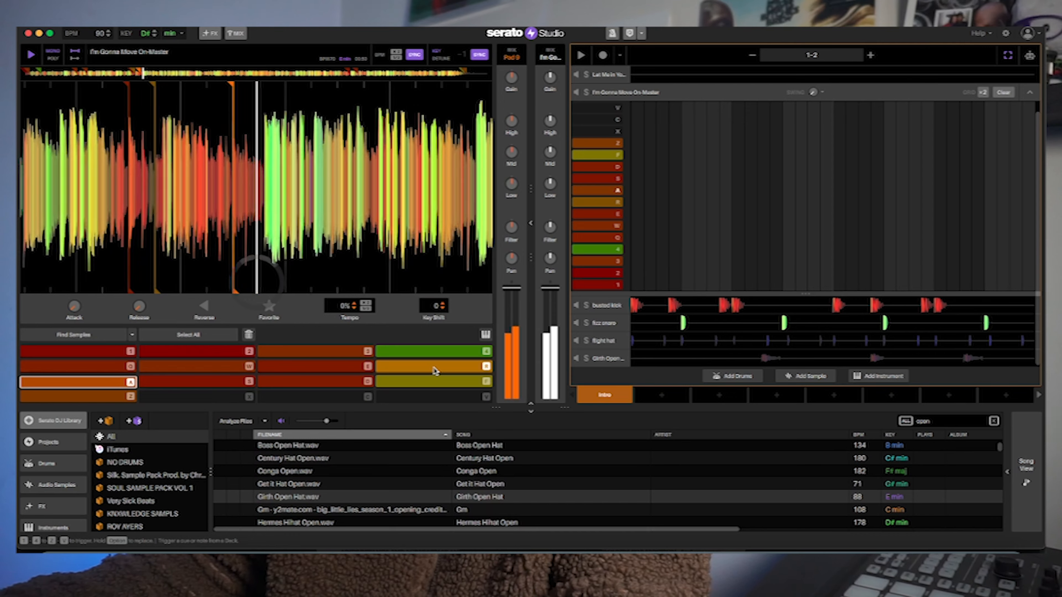
pyautogui.press('s')
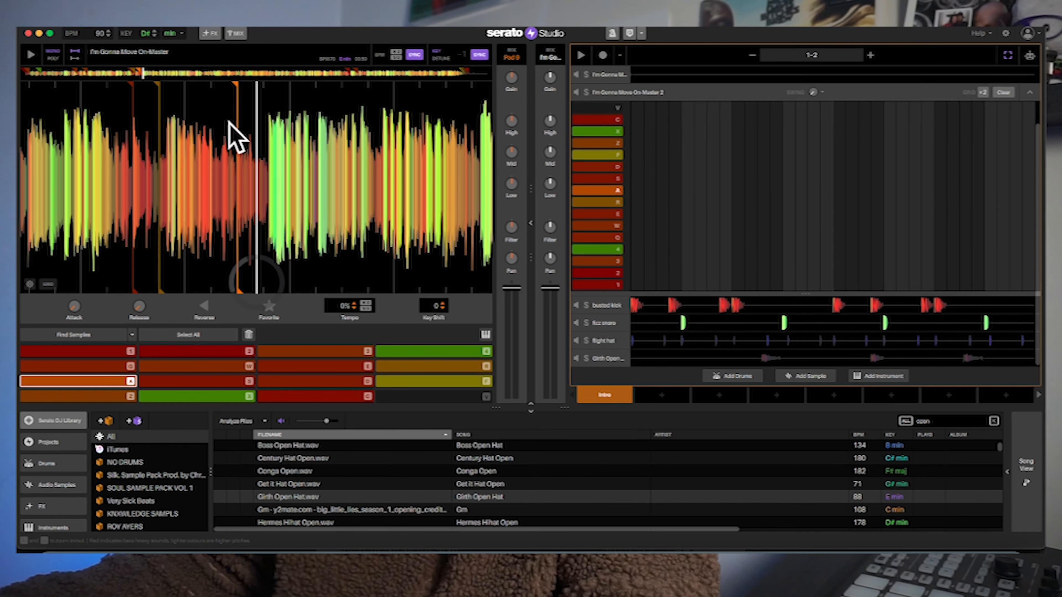
# Clear all cue pads and refill them with evenly spaced slices from the beginning of the track using Set Slicer.
pyautogui.click(213, 337)
pyautogui.click(251, 337)
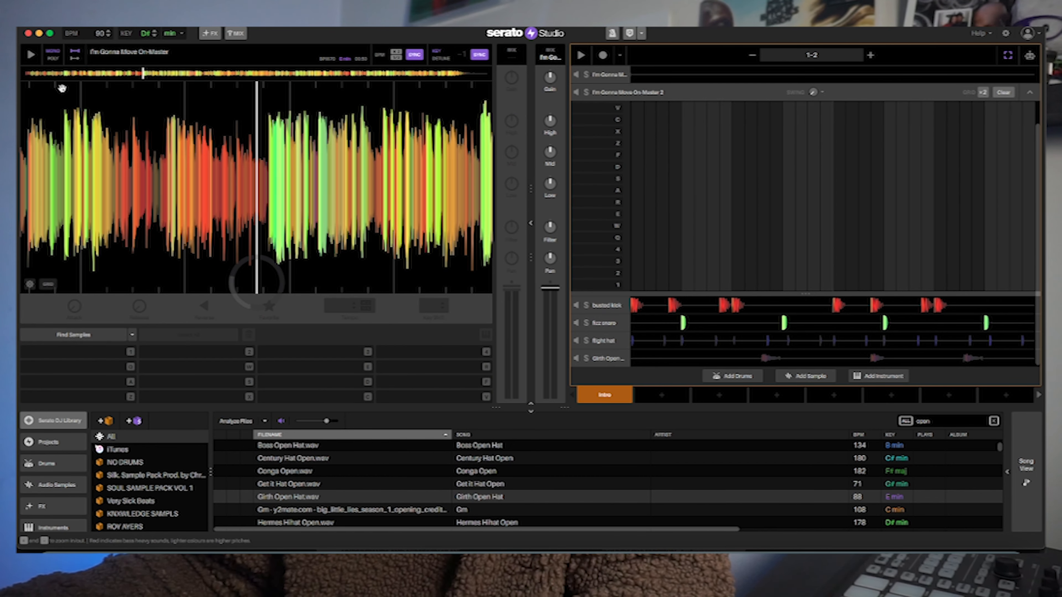
pyautogui.click(28, 74)
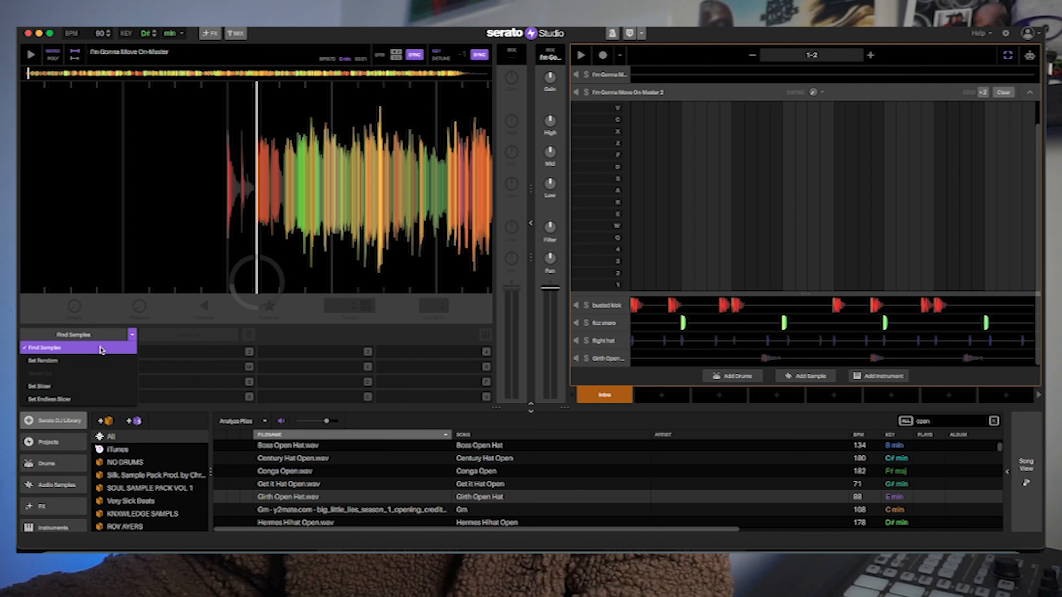
pyautogui.click(83, 390)
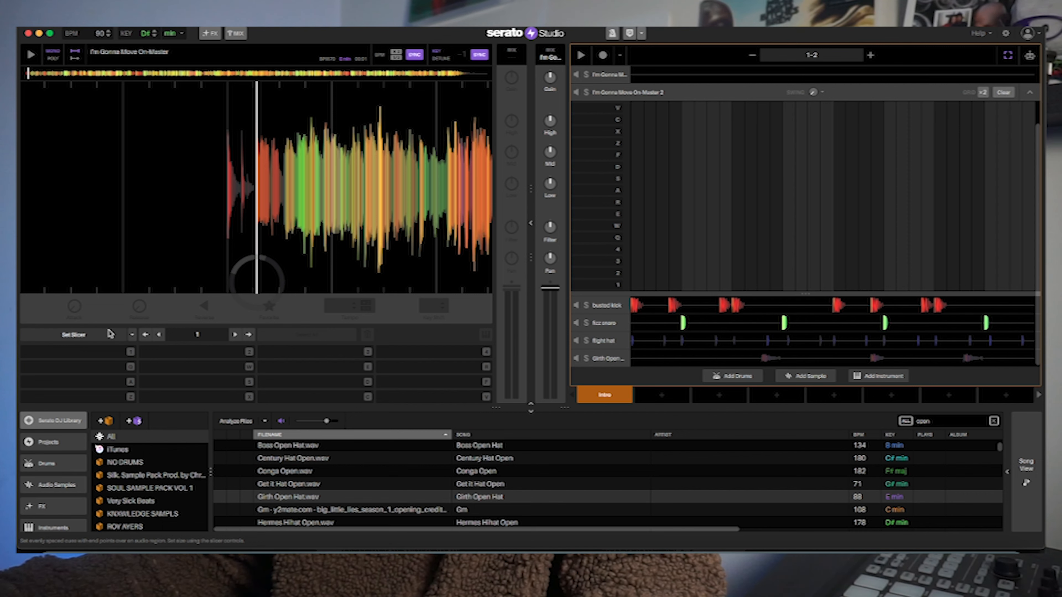
pyautogui.click(110, 334)
pyautogui.click(146, 337)
# Audition the slices on pads 1, 2, 3, 4, Q, W and E in order.
pyautogui.press('1')
pyautogui.press('2')
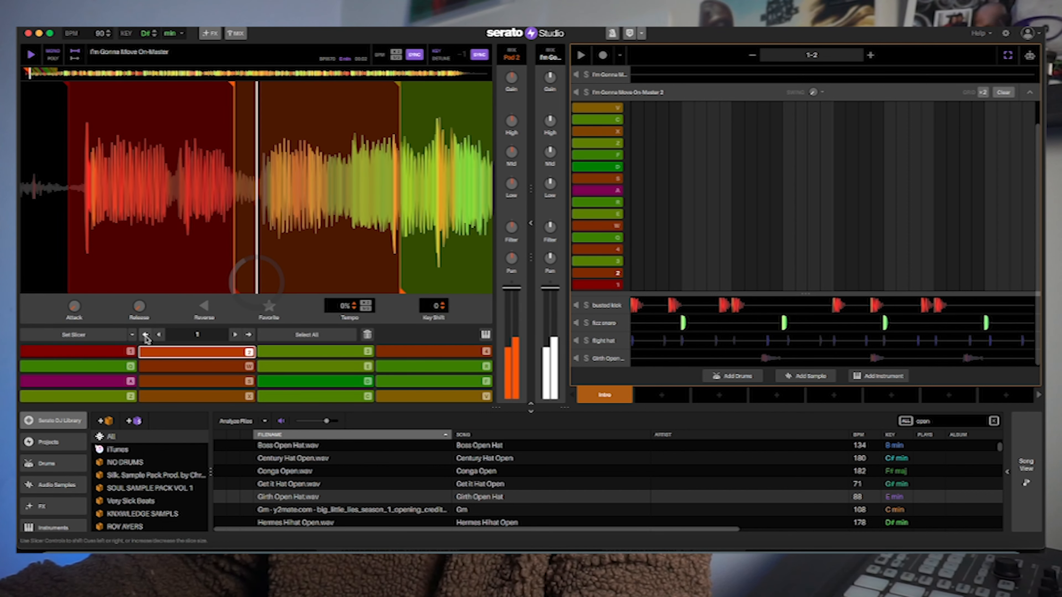
pyautogui.press('3')
pyautogui.press('4')
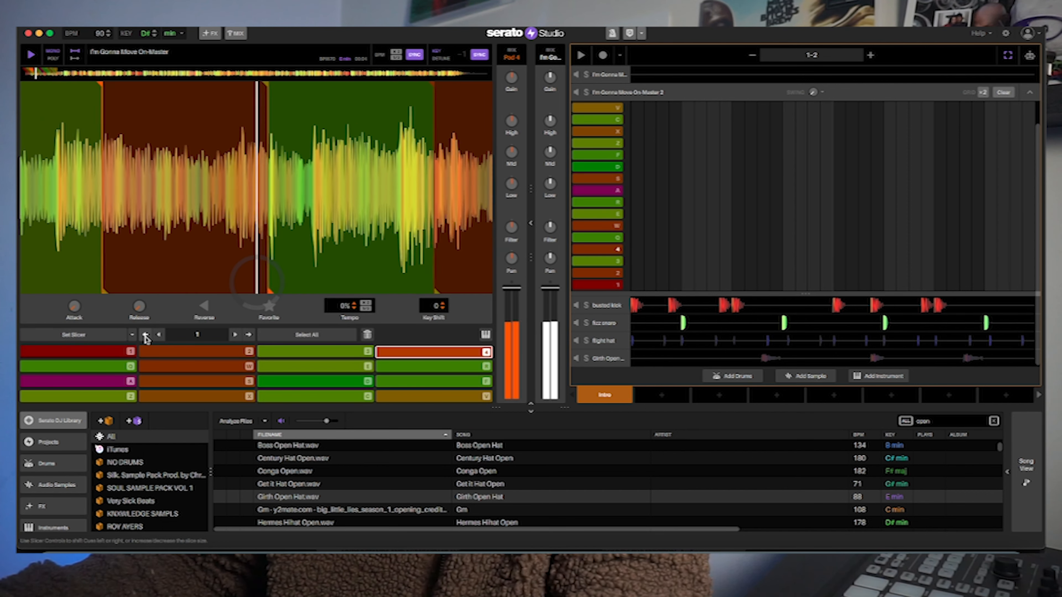
pyautogui.press('q')
pyautogui.press('w')
pyautogui.press('e')
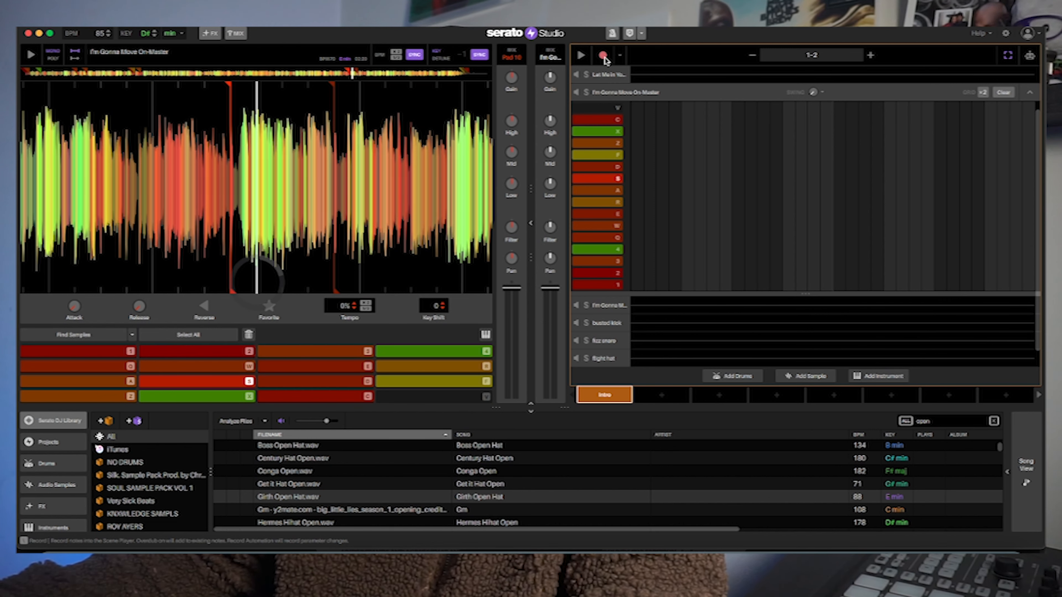
# Record a sample pattern over the drums in the Intro scene, alternating pads A and S.
pyautogui.click(604, 56)
pyautogui.press('a')
pyautogui.press('s')
pyautogui.press('a')
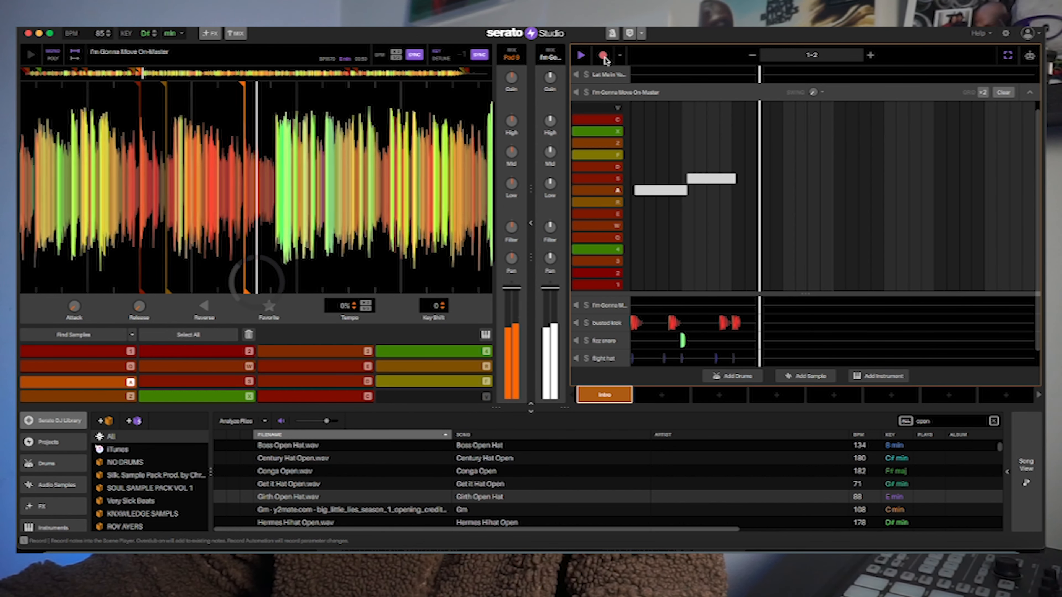
pyautogui.press('s')
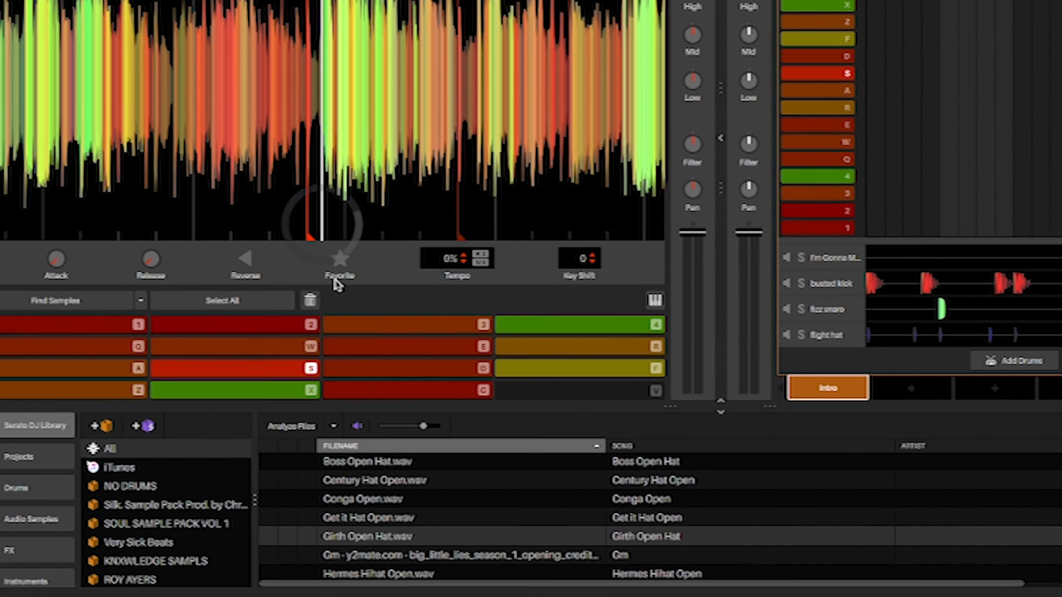
# Mark pad S as a favorite and run Find Samples again to replace the non-favorite cues.
pyautogui.click(339, 278)
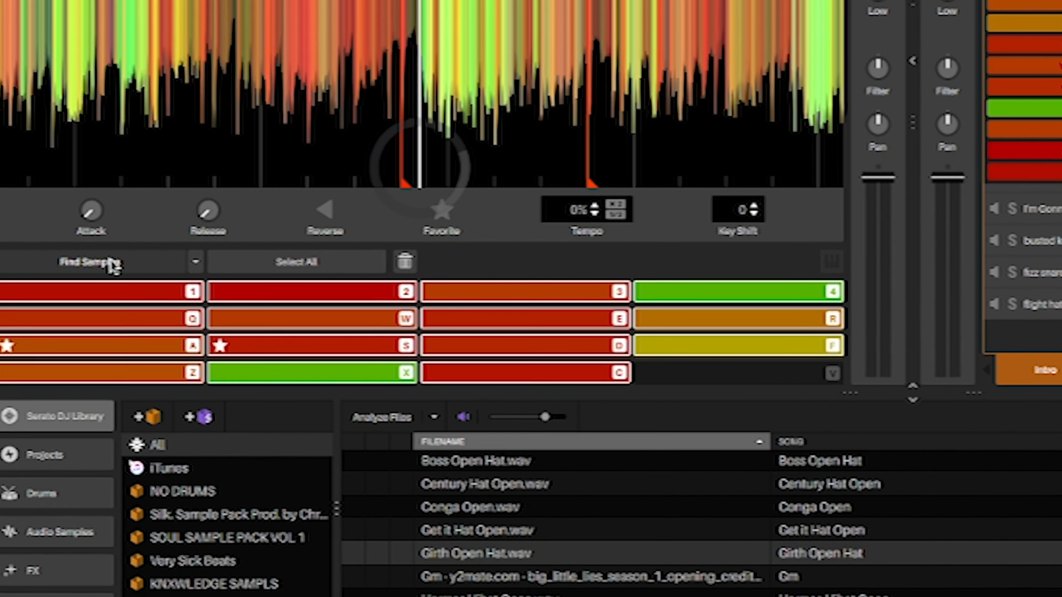
pyautogui.click(97, 275)
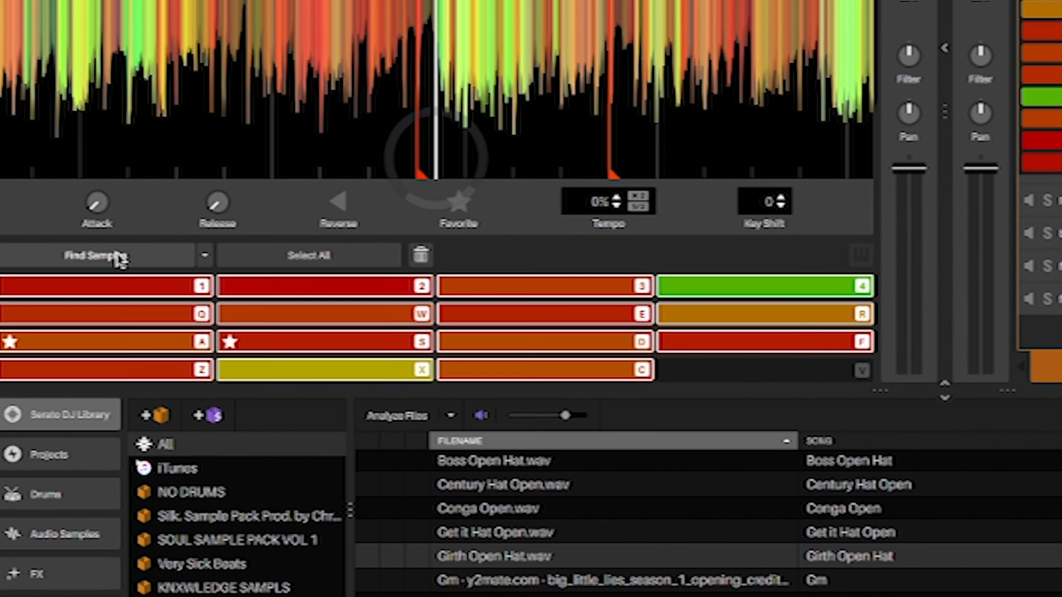
# Audition the newly found samples across the numbered, middle and lower rows of pads, comparing them with favorite pad A.
pyautogui.press('1')
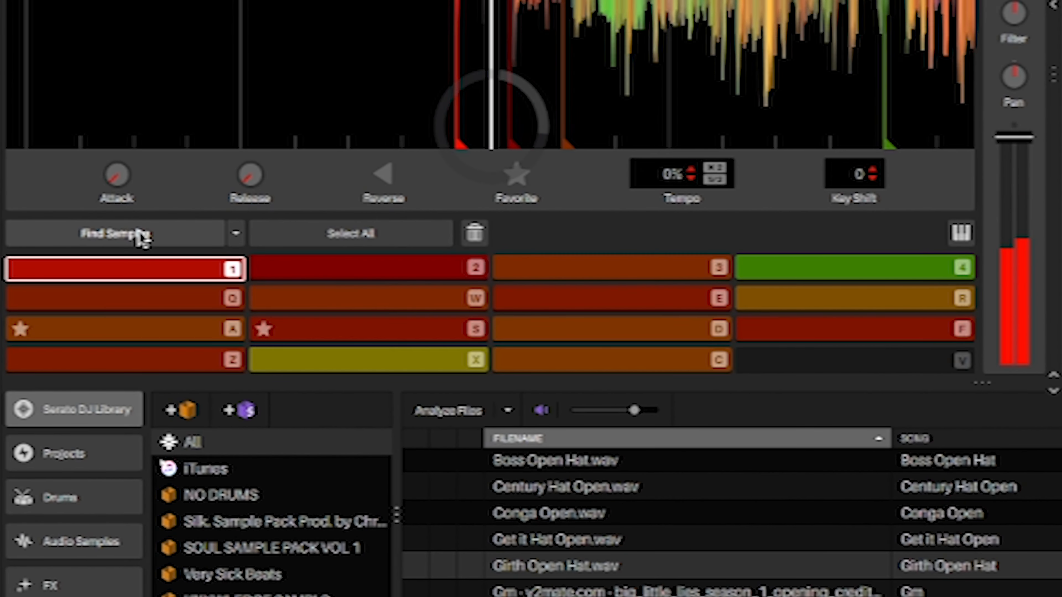
pyautogui.press('4')
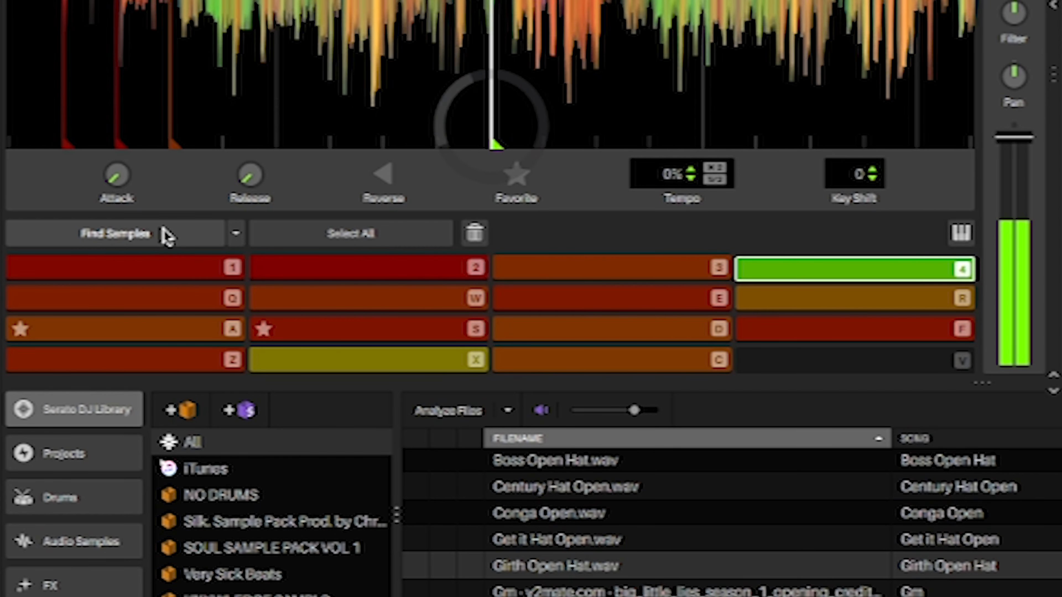
pyautogui.press('2')
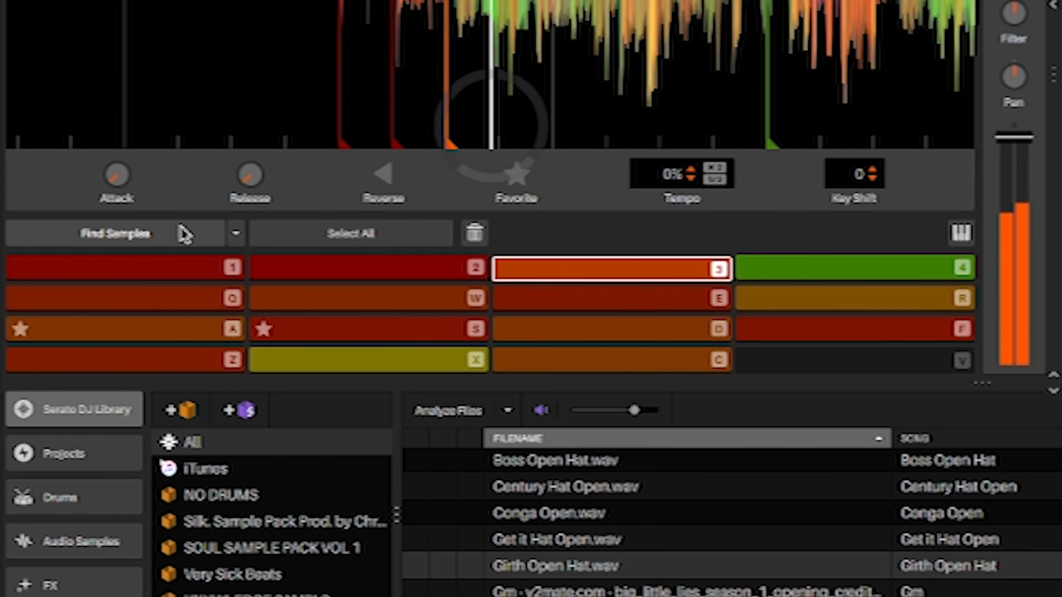
pyautogui.press('4')
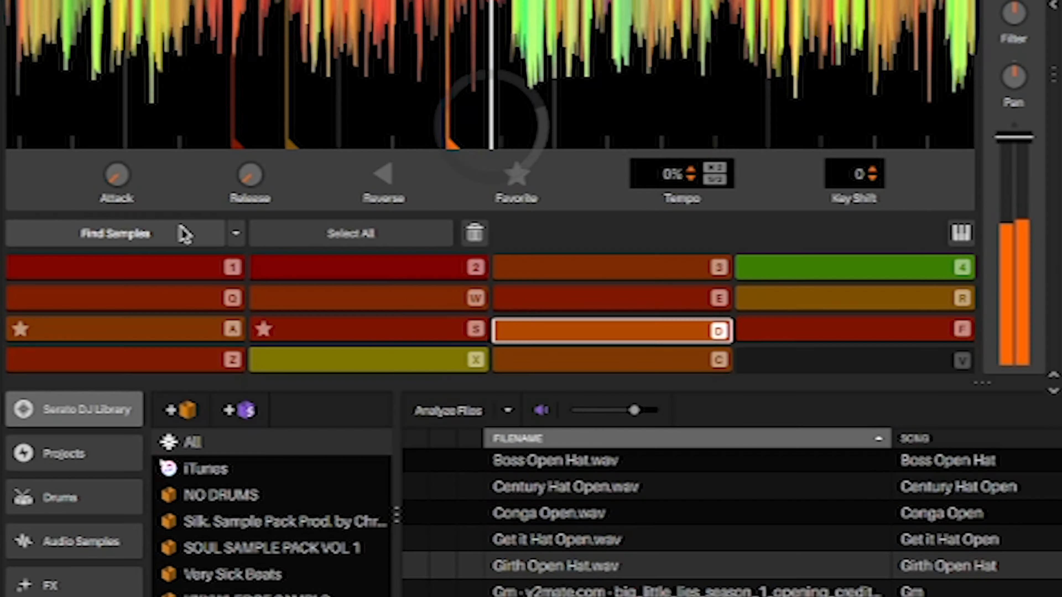
pyautogui.press('f')
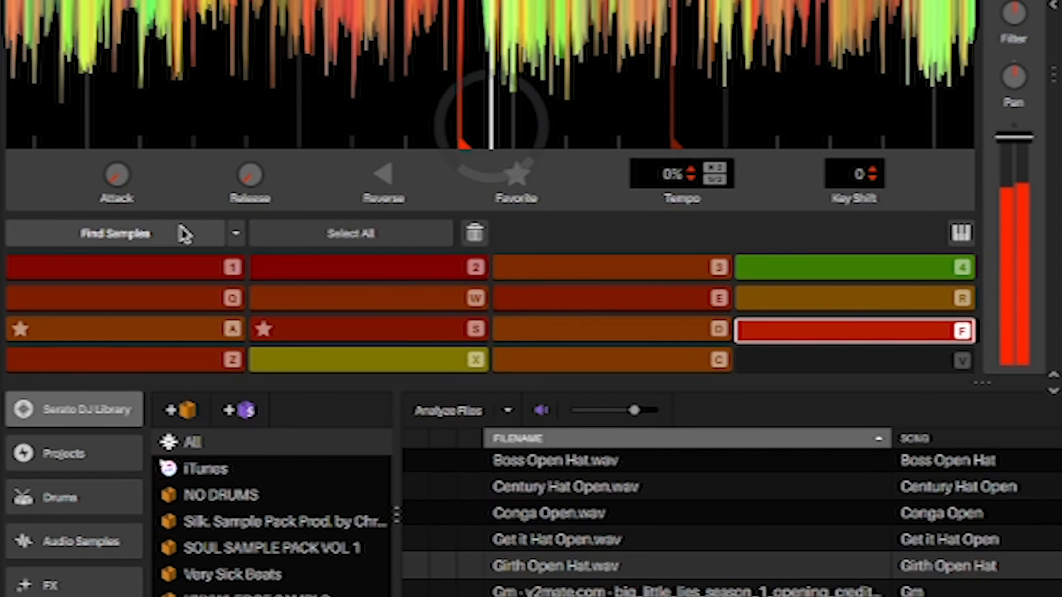
pyautogui.press('z')
pyautogui.press('x')
pyautogui.press('c')
pyautogui.press('z')
pyautogui.press('a')
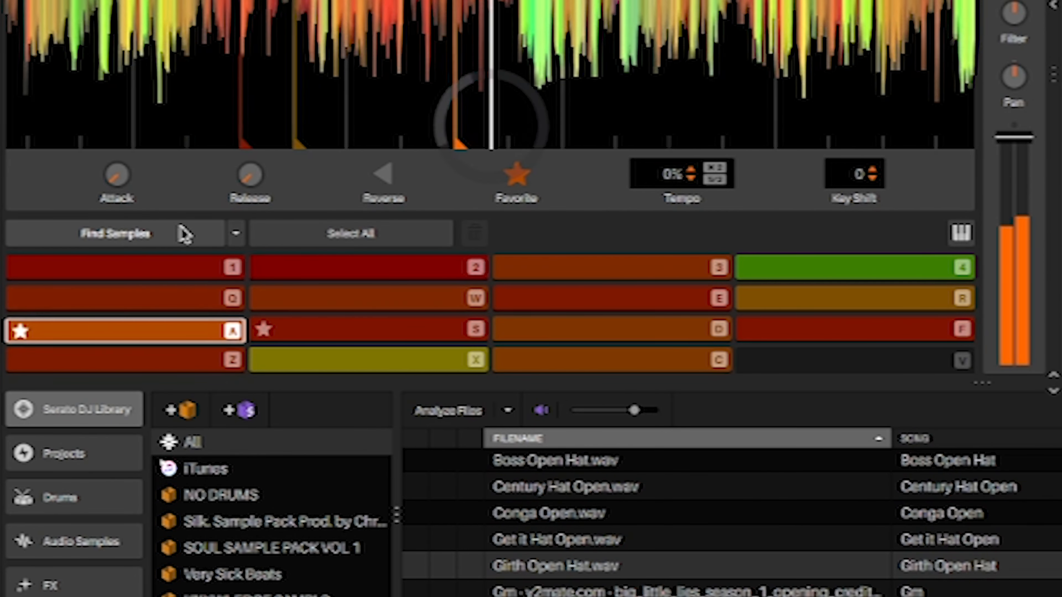
pyautogui.press('x')
pyautogui.press('c')
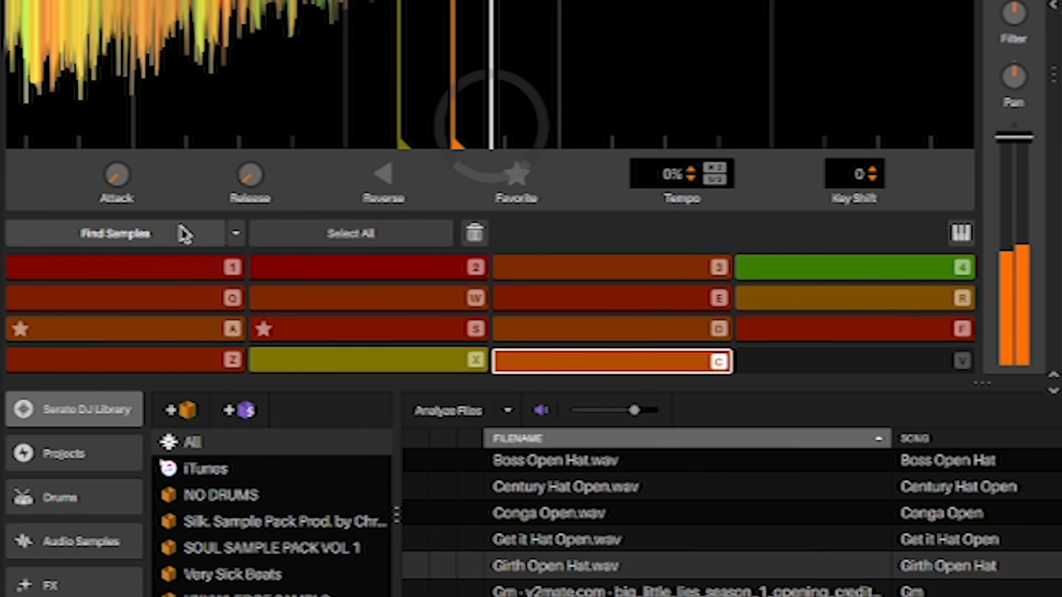
pyautogui.press('e')
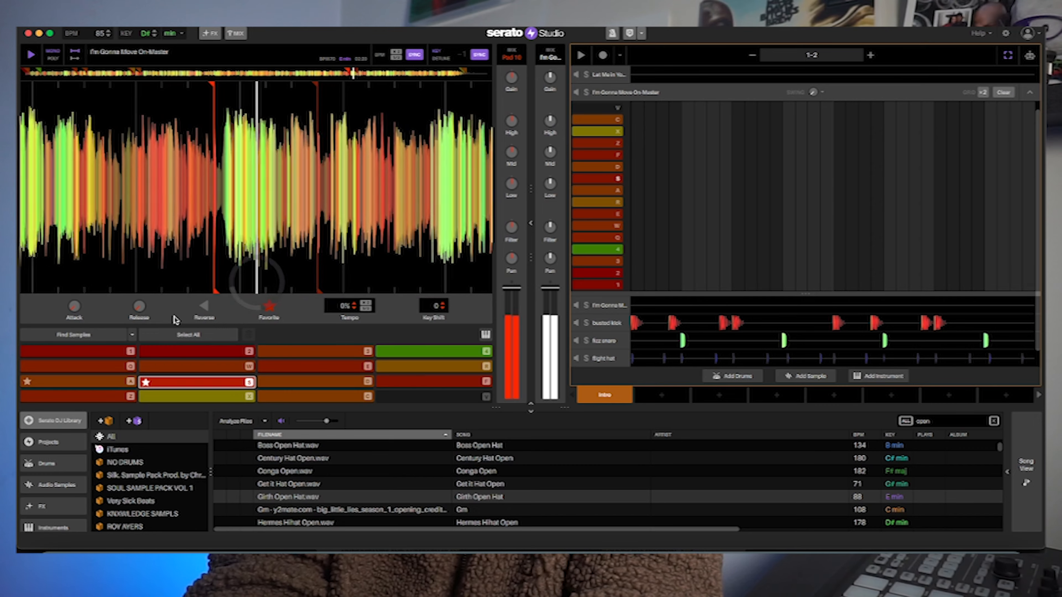
# Play the two favorite pads A and S alternately to rehearse the chop pattern.
pyautogui.press('a')
pyautogui.press('s')
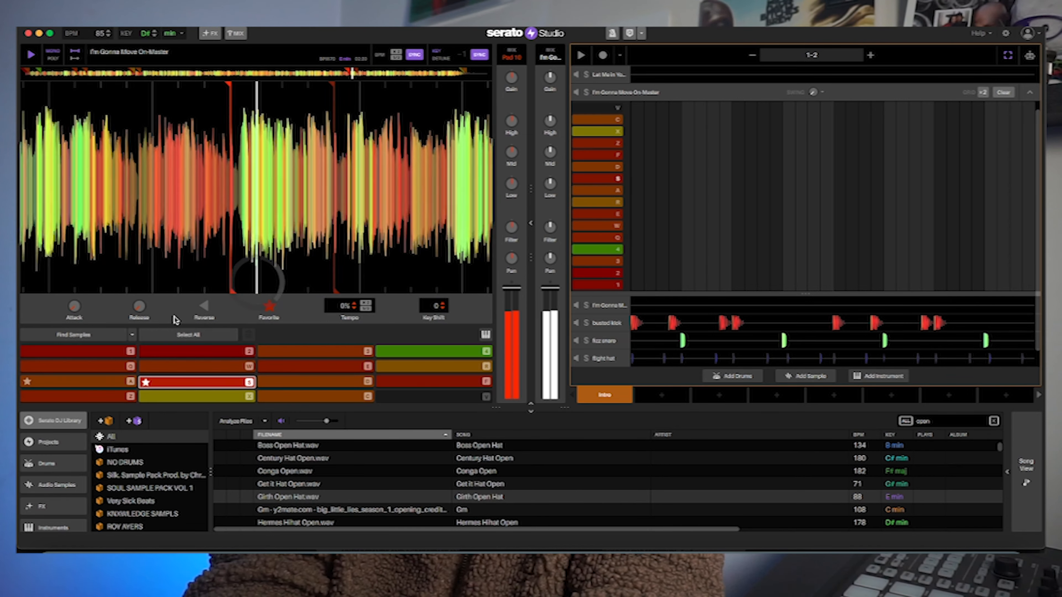
pyautogui.press('a')
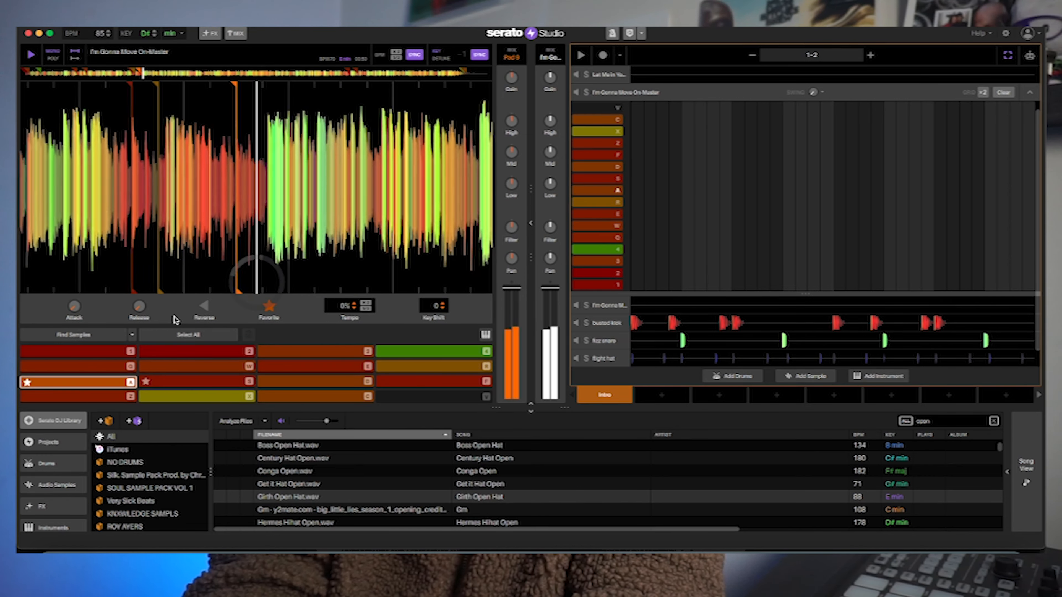
pyautogui.press('a')
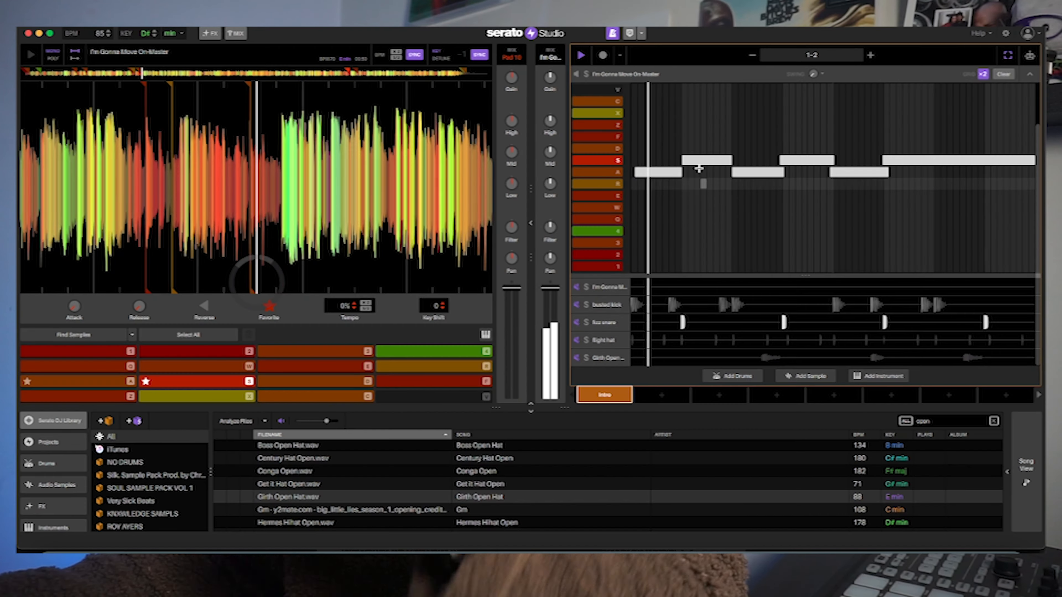
# Nudge the first A note, the second S note and the last S note of the recorded pattern onto the grid.
pyautogui.click(661, 175)
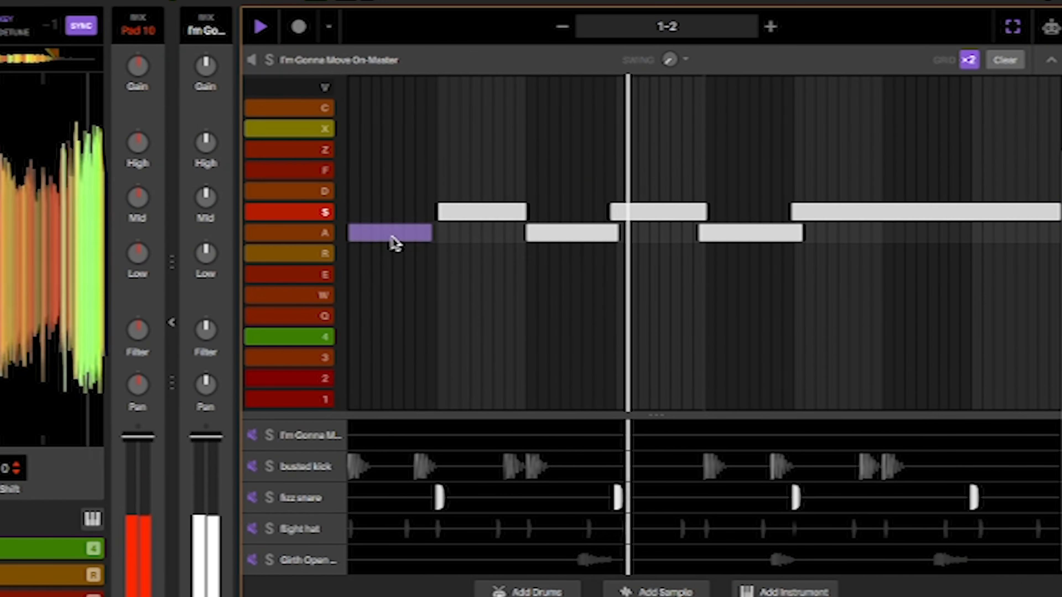
pyautogui.click(629, 217)
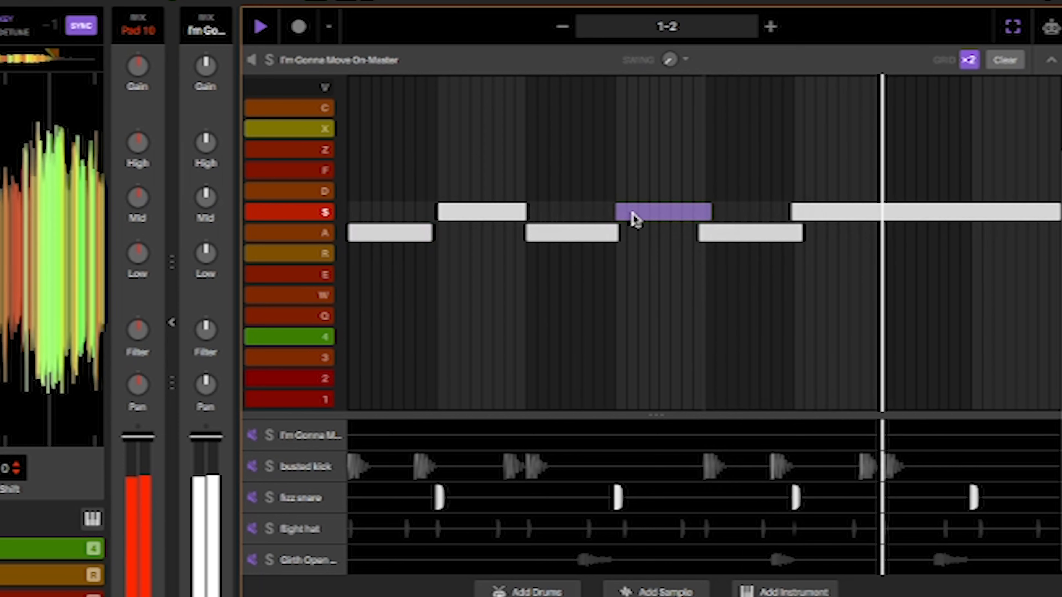
pyautogui.click(815, 215)
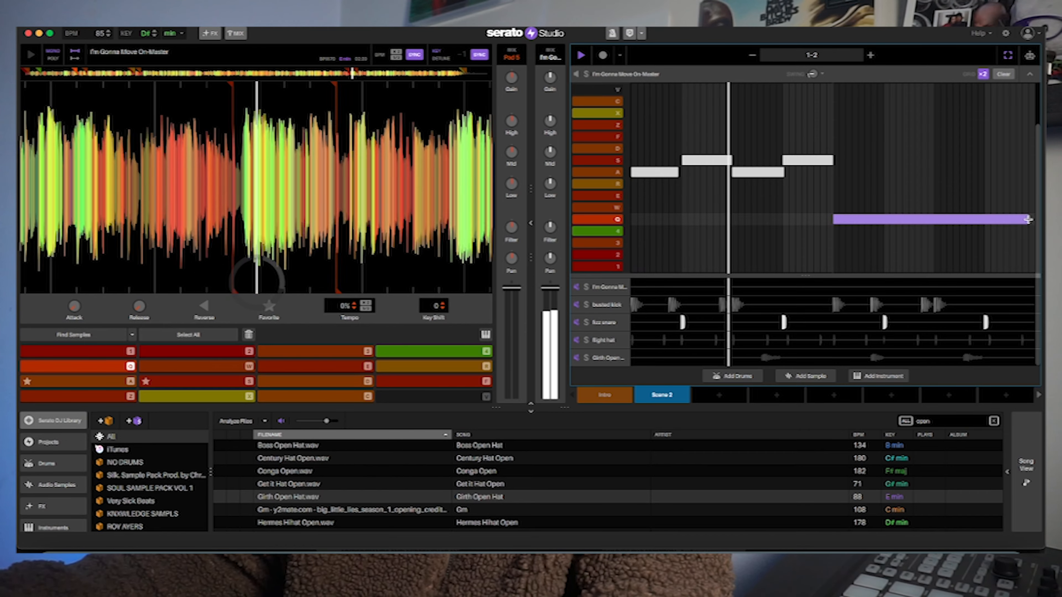
# Extend the long Q note in Scene 2 to the end of the pattern and trigger pad W.
pyautogui.moveTo(1030, 220); pyautogui.dragTo(1035, 218)
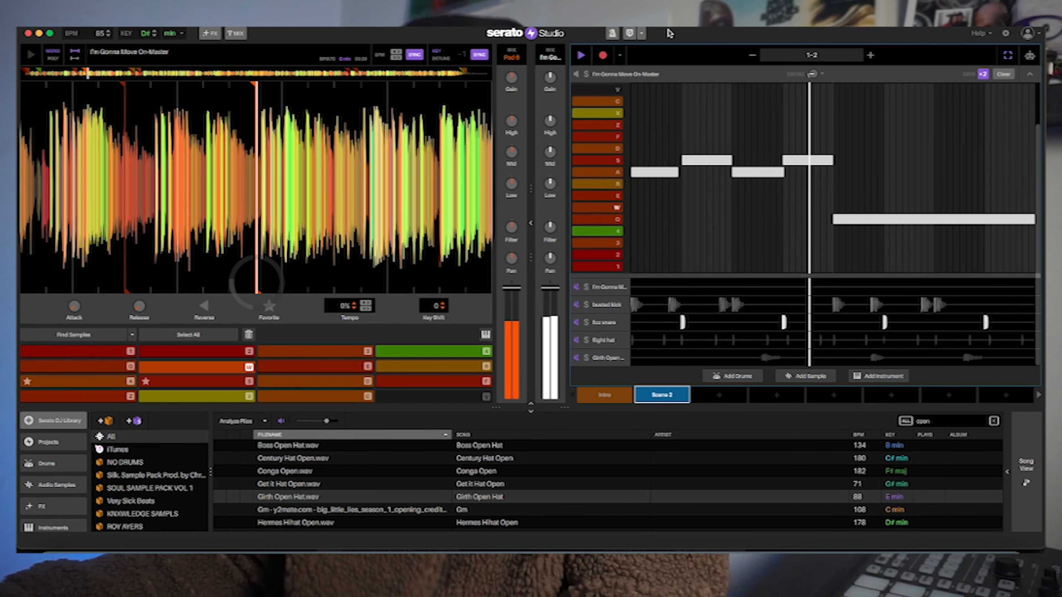
pyautogui.press('w')
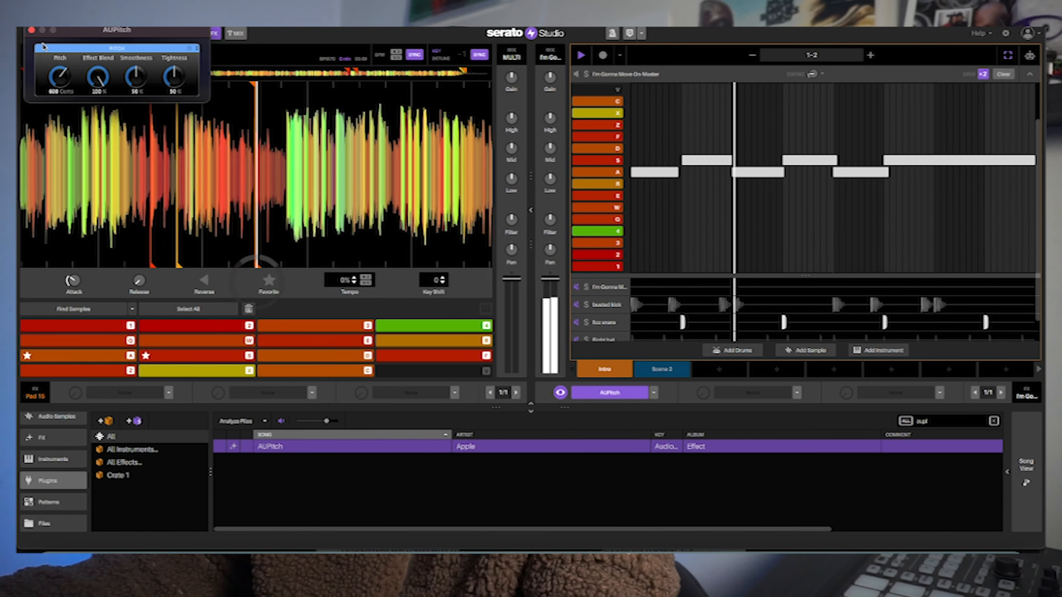
# Close the AUPitch effect window.
pyautogui.click(31, 31)
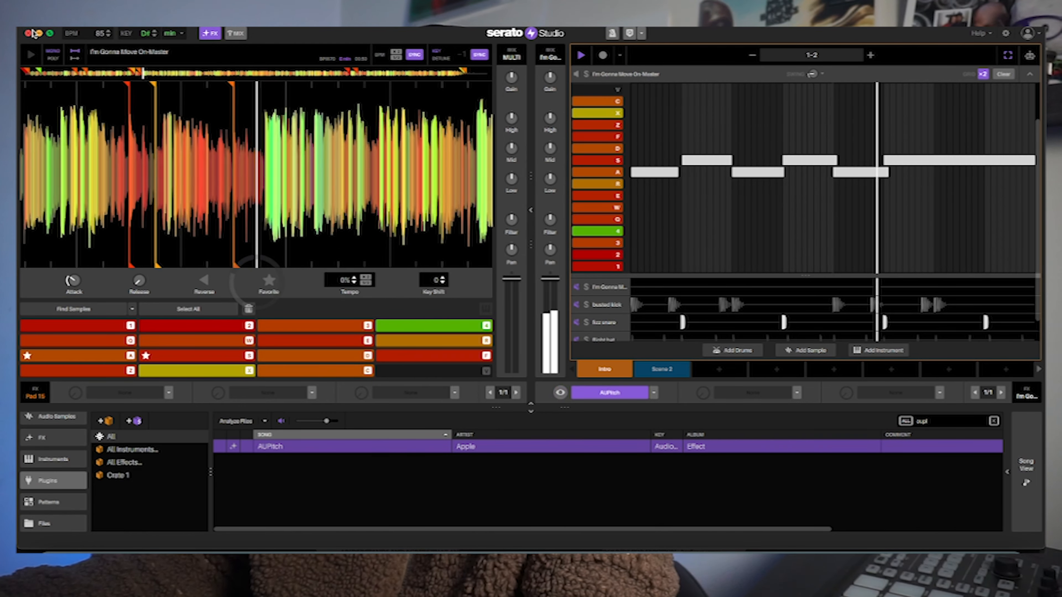